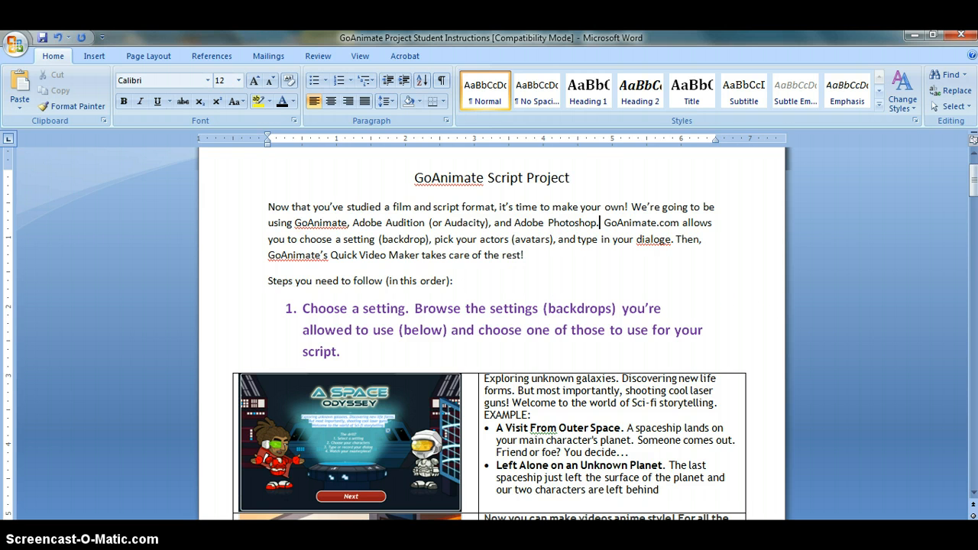
Read through the project instructions, from choosing a setting and the example script to the step on using GoAnimate
left_click(972, 179)
left_click_drag(972, 179, 973, 305)
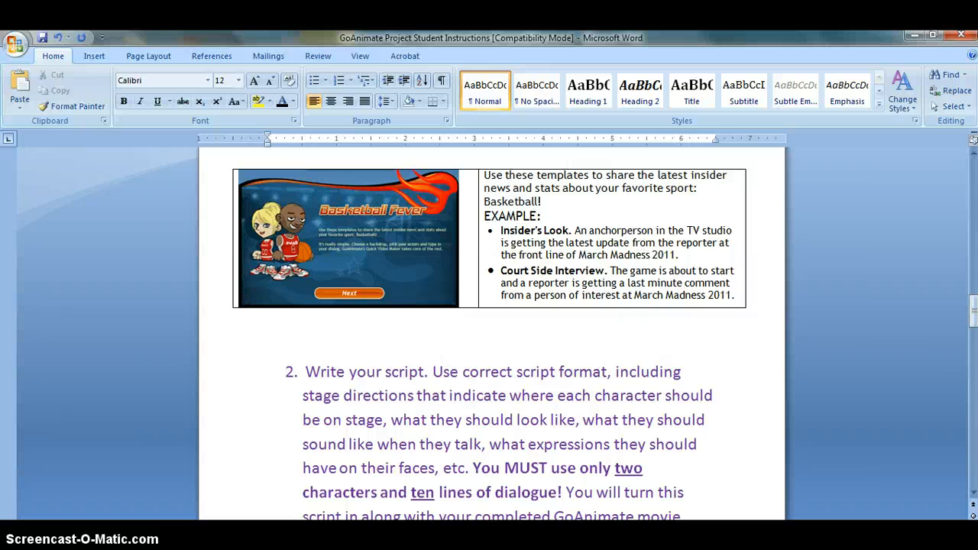
left_click_drag(973, 306, 974, 325)
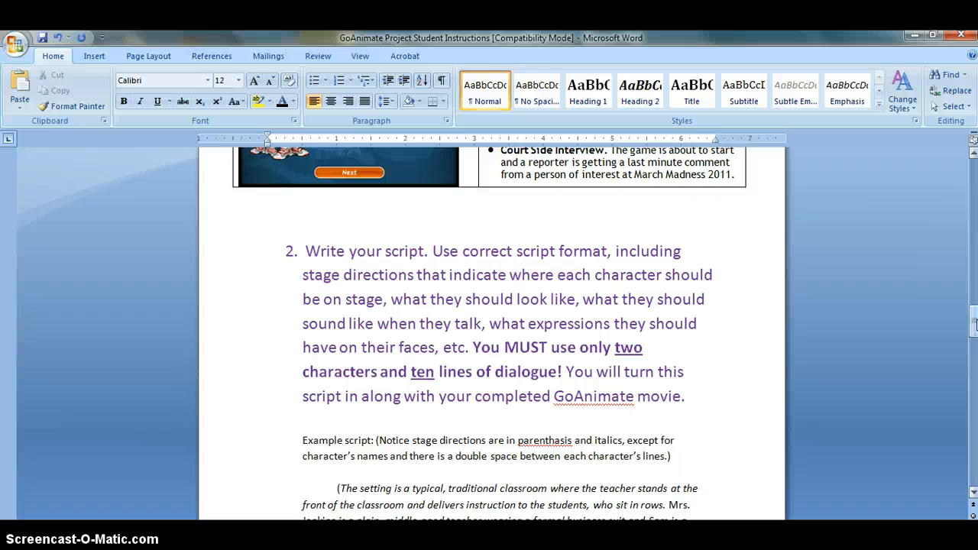
left_click_drag(975, 325, 974, 346)
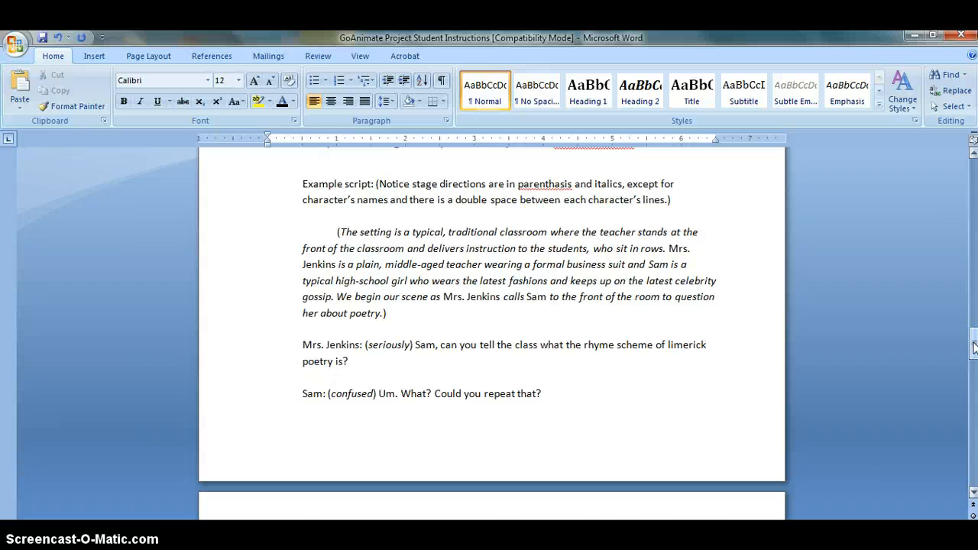
left_click_drag(974, 347, 974, 256)
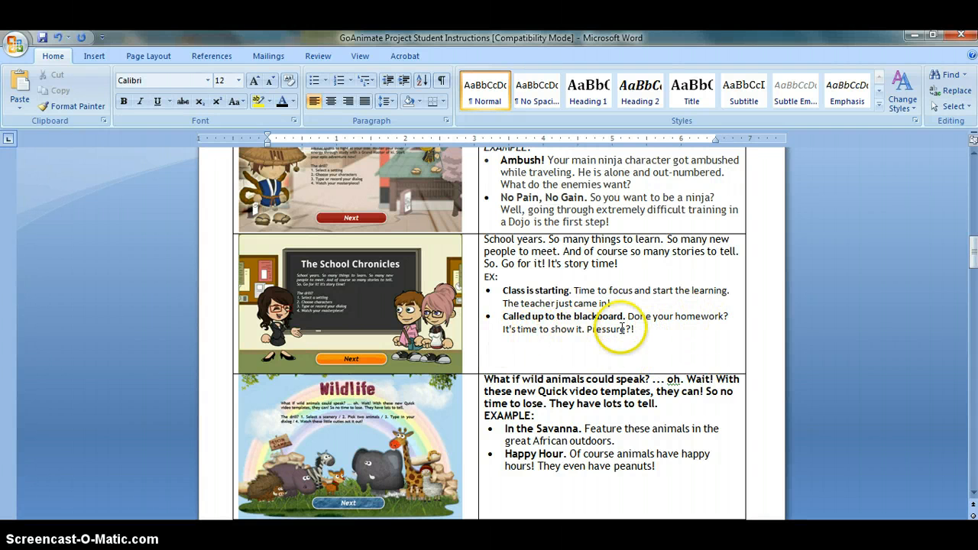
left_click_drag(974, 255, 974, 350)
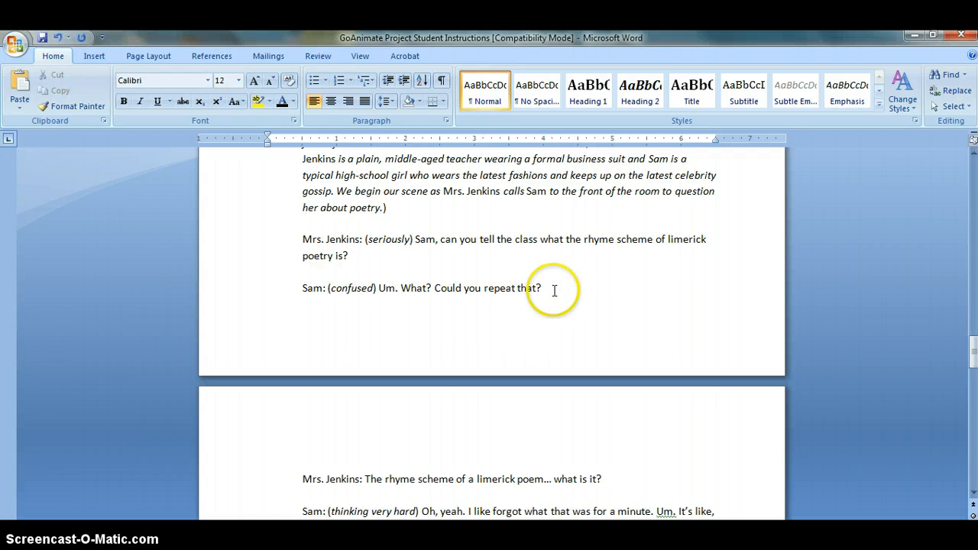
left_click_drag(972, 350, 975, 399)
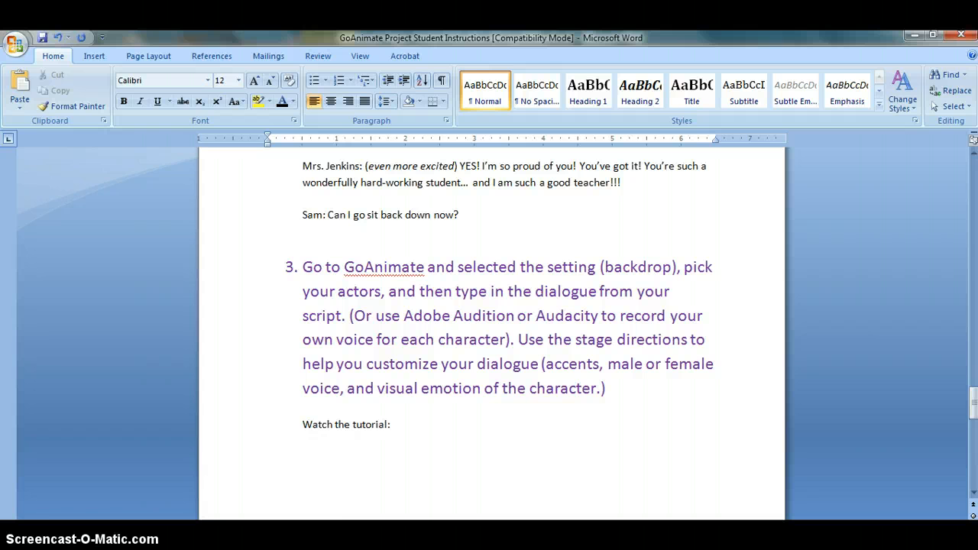
Switch to GoAnimate's School Chronicles quick video in the browser and advance to the Called up to the Blackboard setting
mouse_move(153, 545)
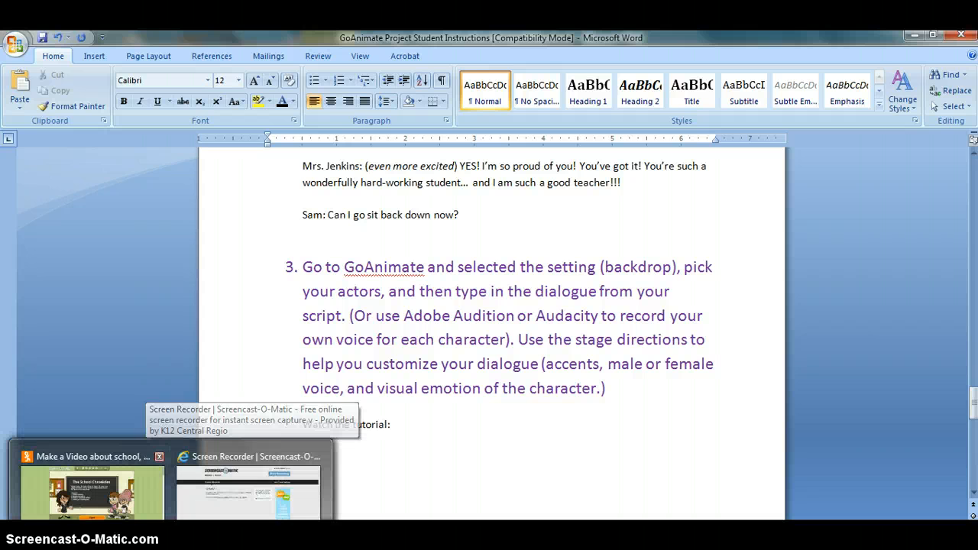
left_click(96, 504)
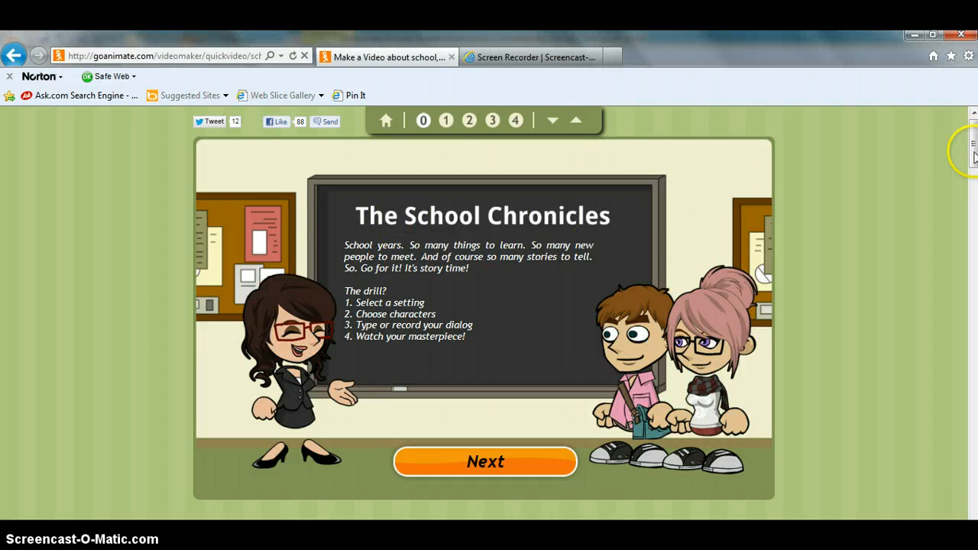
scroll(974, 156, "down", 3)
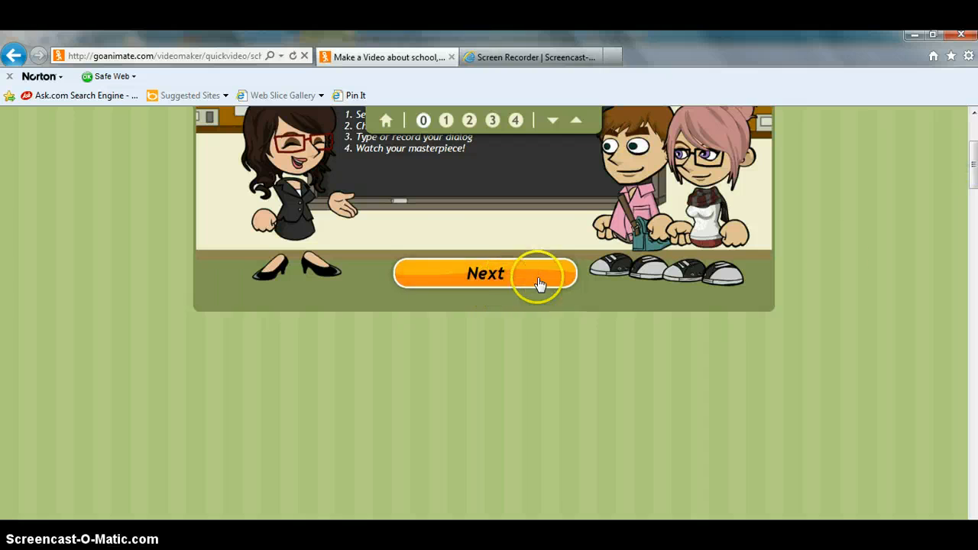
left_click(539, 283)
left_click_drag(974, 157, 973, 226)
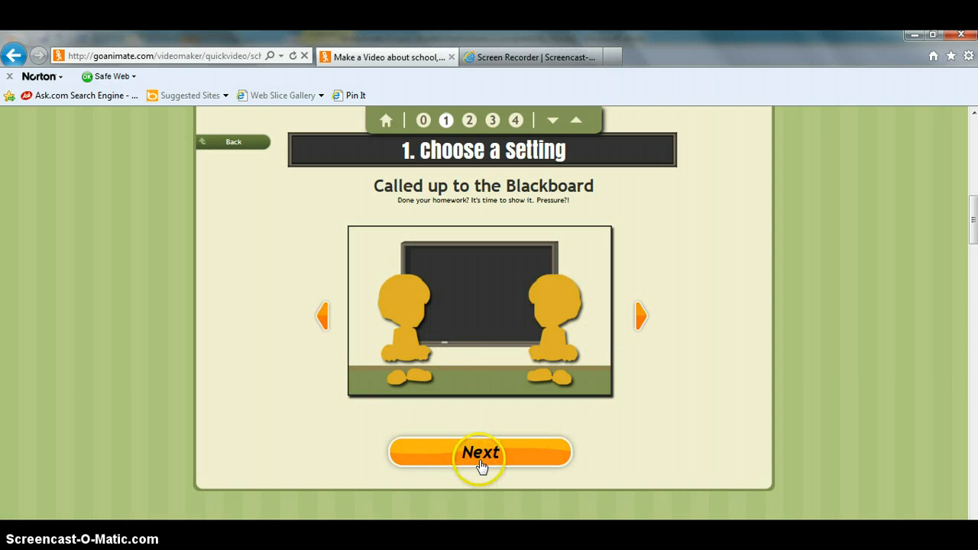
Review the two chosen actors and all ten dialogue lines, and generate the video preview
left_click_drag(972, 205, 974, 311)
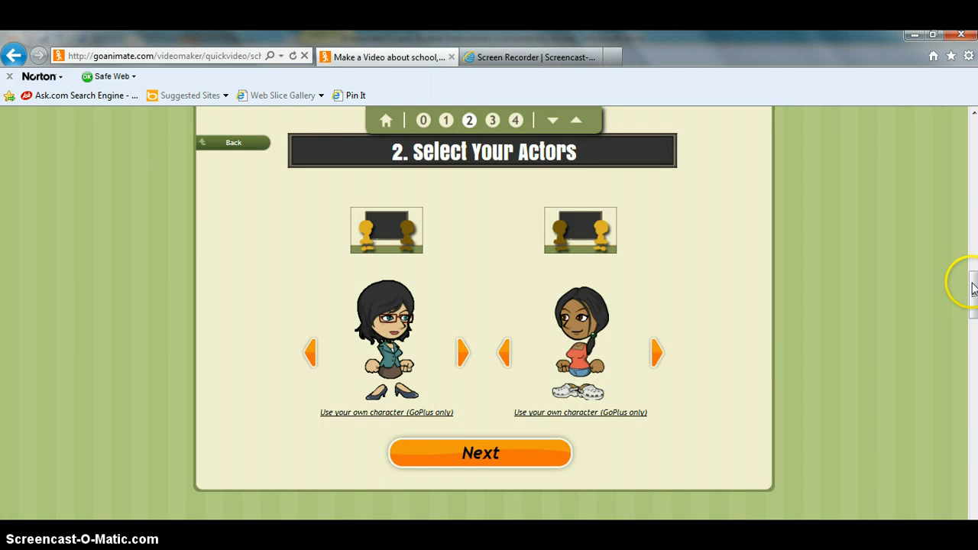
left_click_drag(972, 284, 973, 360)
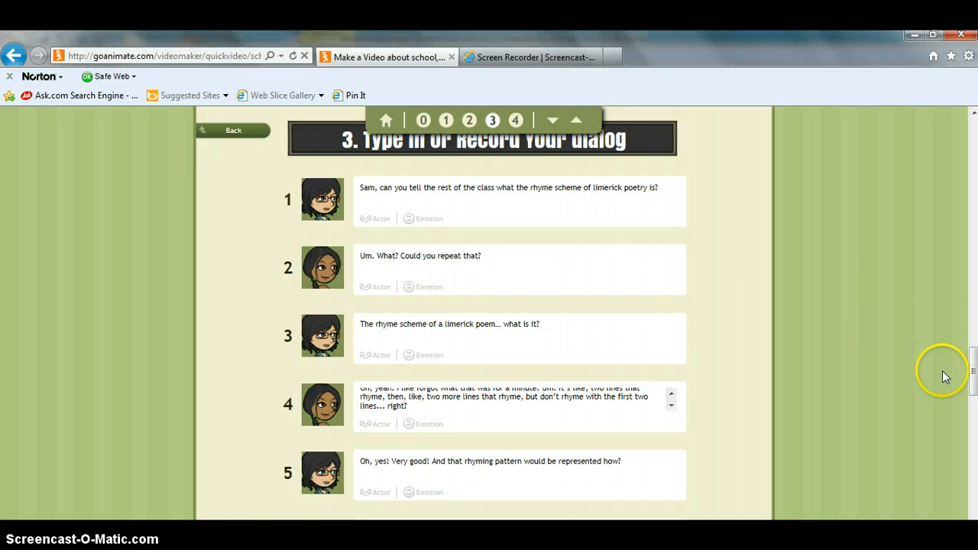
left_click_drag(973, 374, 973, 427)
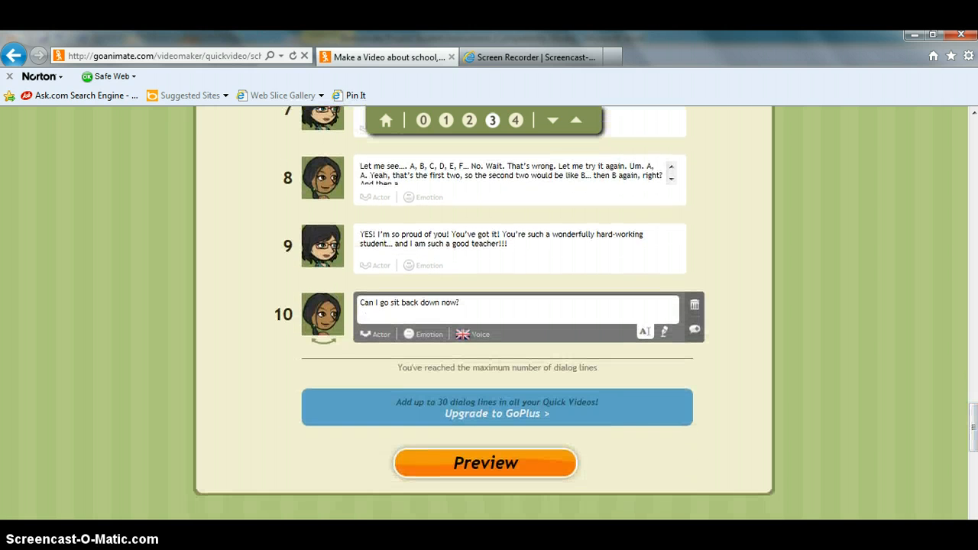
left_click(489, 463)
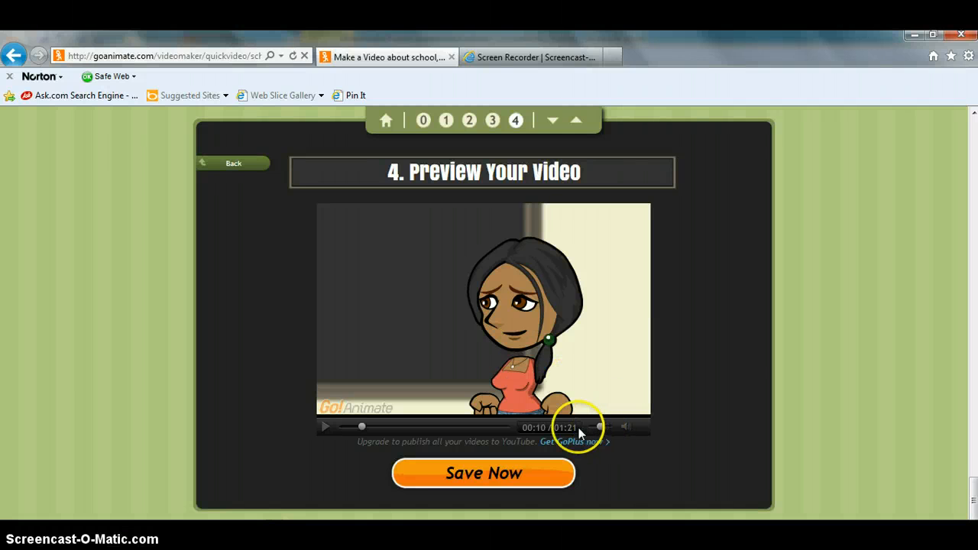
Look at the Screencast-O-Matic screen recorder page and return to the GoAnimate preview
left_click(540, 57)
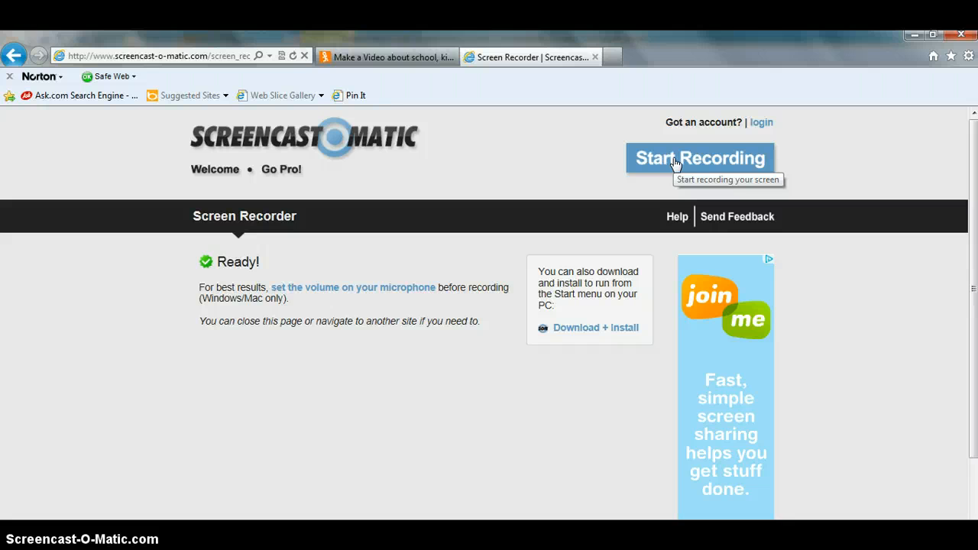
left_click(390, 62)
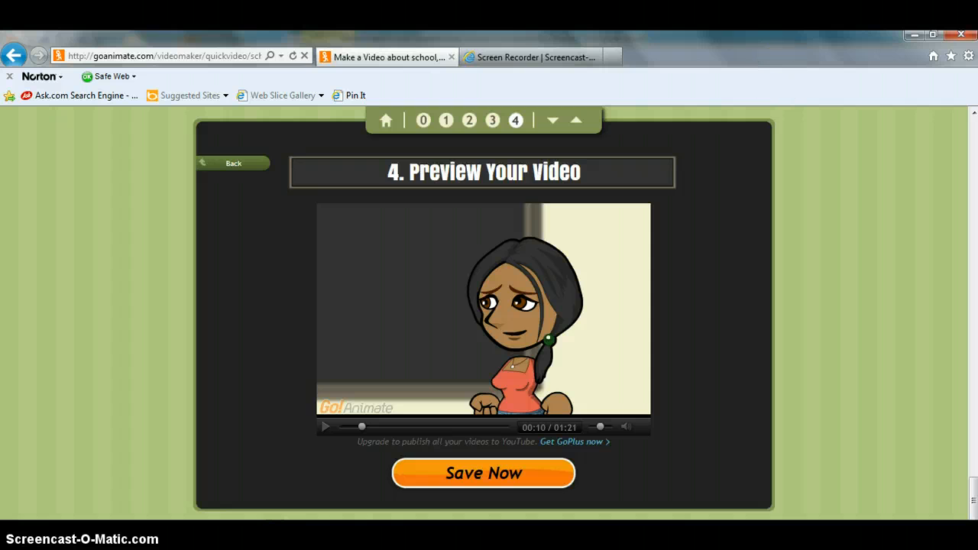
Clear the desktop, move the GoAnimate Project video to an empty area, and place a reduced Movie Maker window beside it
left_click(909, 36)
left_click(910, 36)
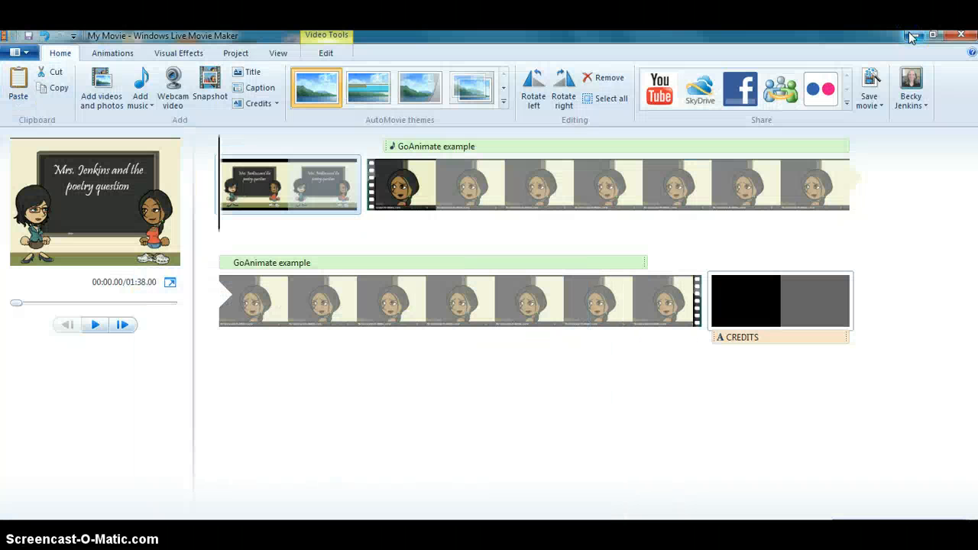
left_click(910, 36)
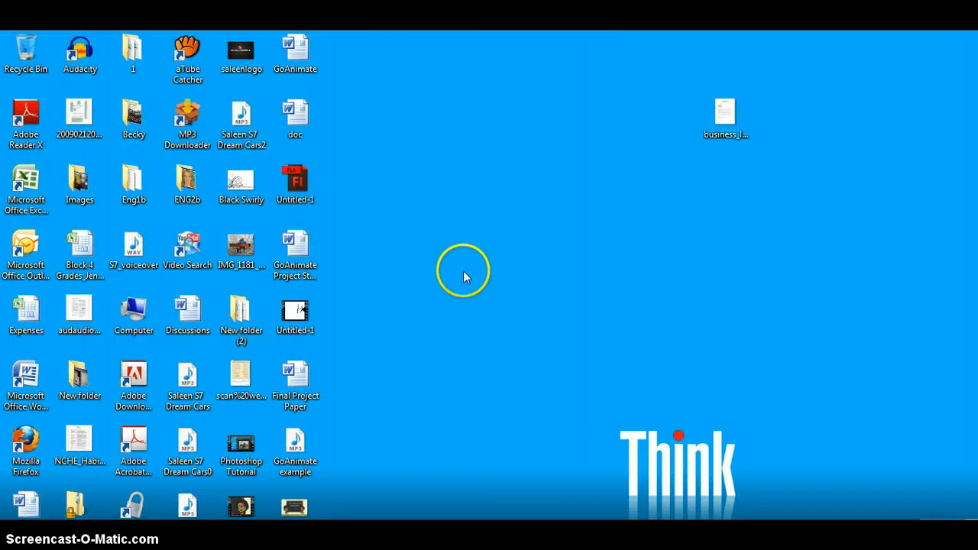
left_click_drag(240, 507, 398, 259)
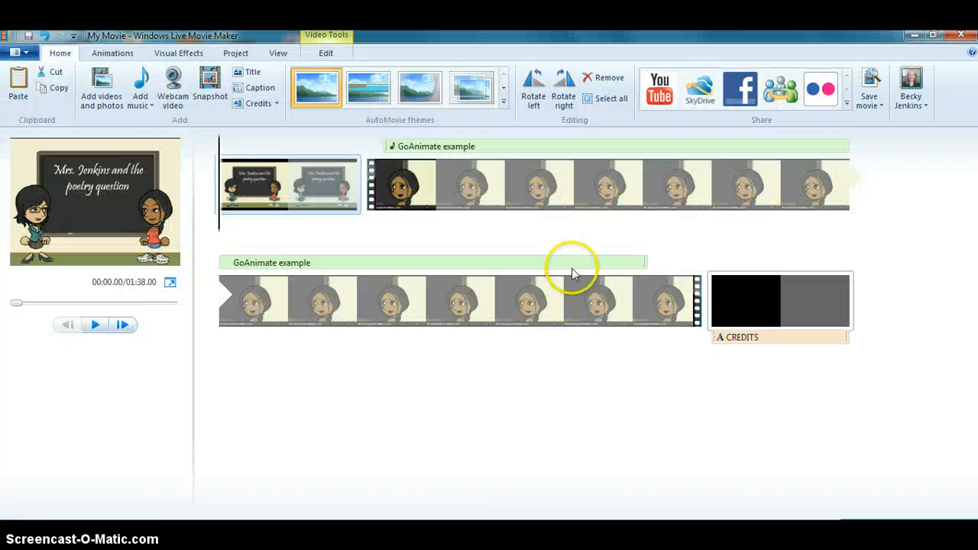
left_click_drag(768, 37, 774, 86)
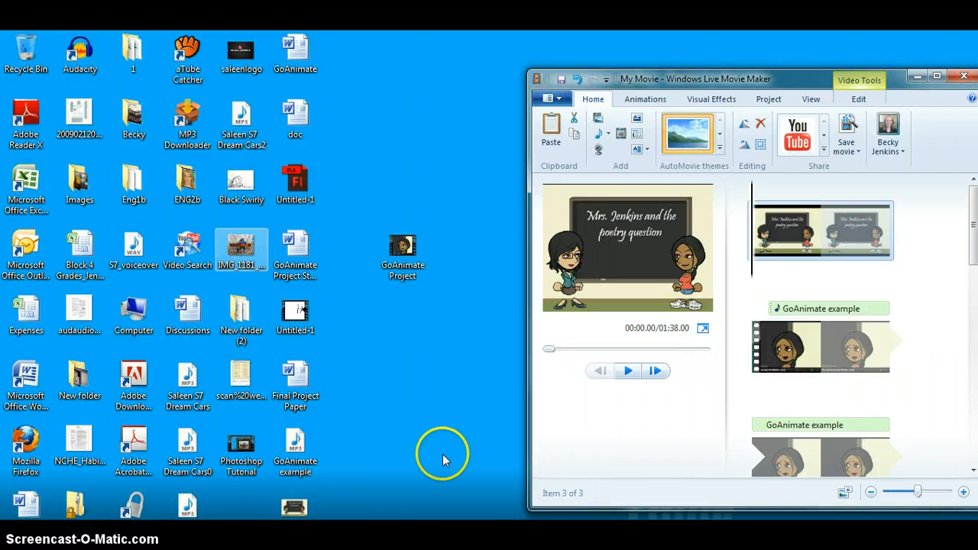
Switch to Audacity to find the export command for the voice recording, and return to the desktop
left_click(673, 532)
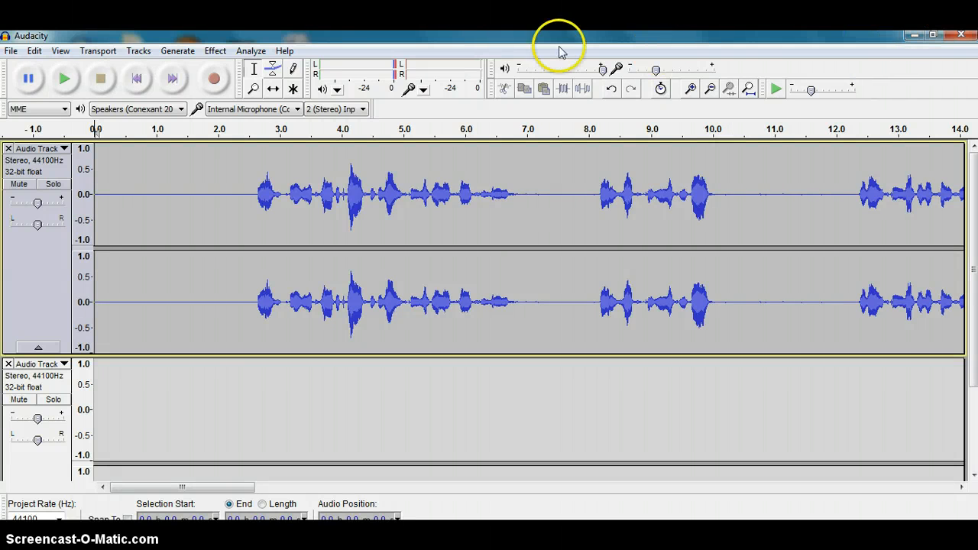
left_click(10, 51)
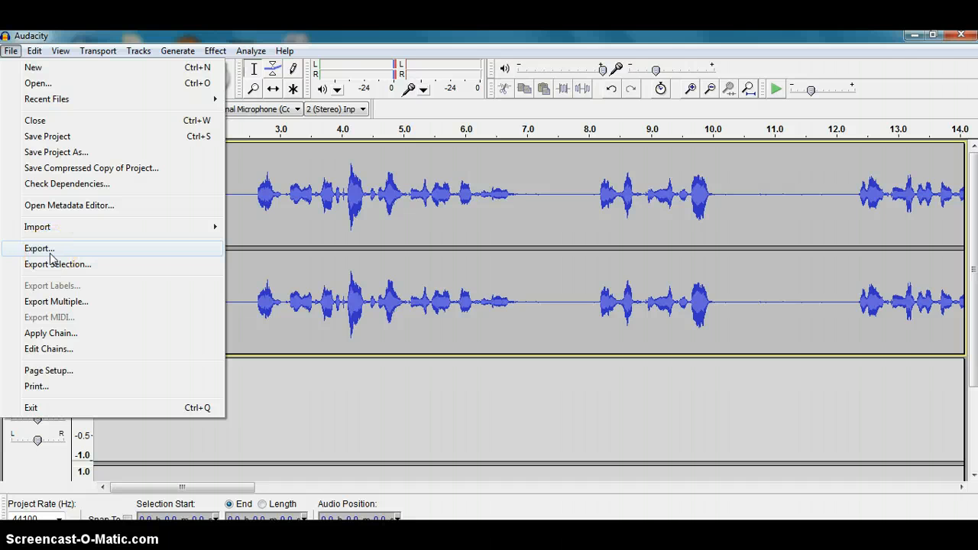
left_click(913, 36)
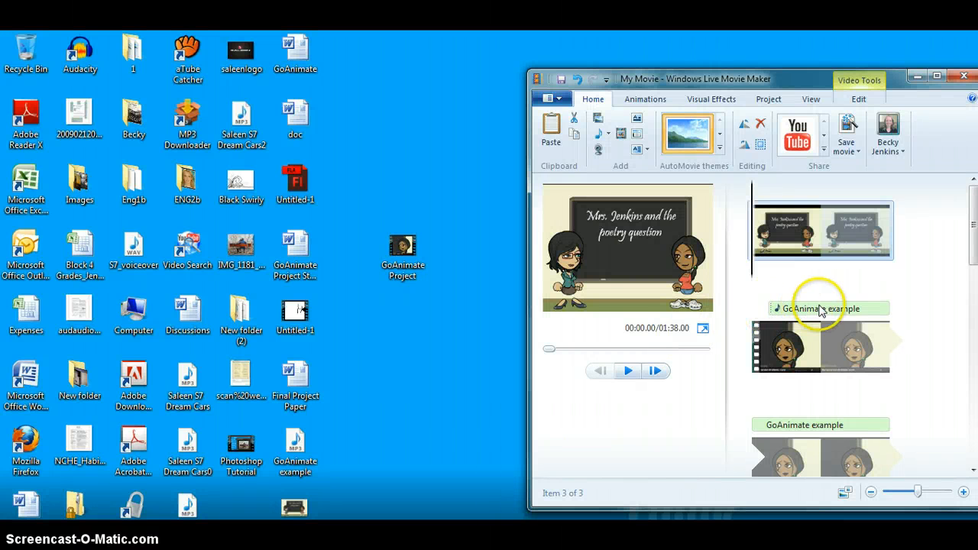
Maximize Movie Maker and examine the options for adding music and the GoAnimate example soundtrack above the clip
left_click(937, 76)
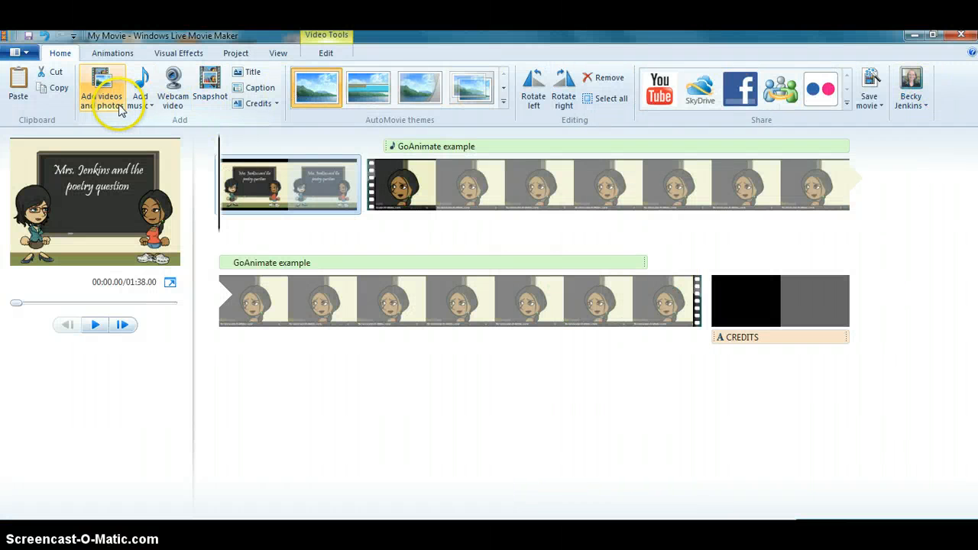
left_click(145, 107)
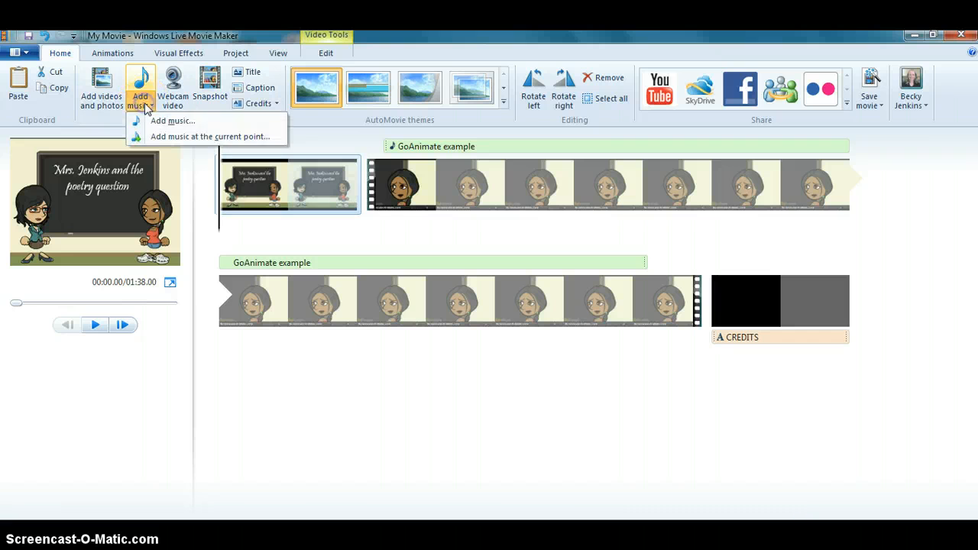
left_click(402, 147)
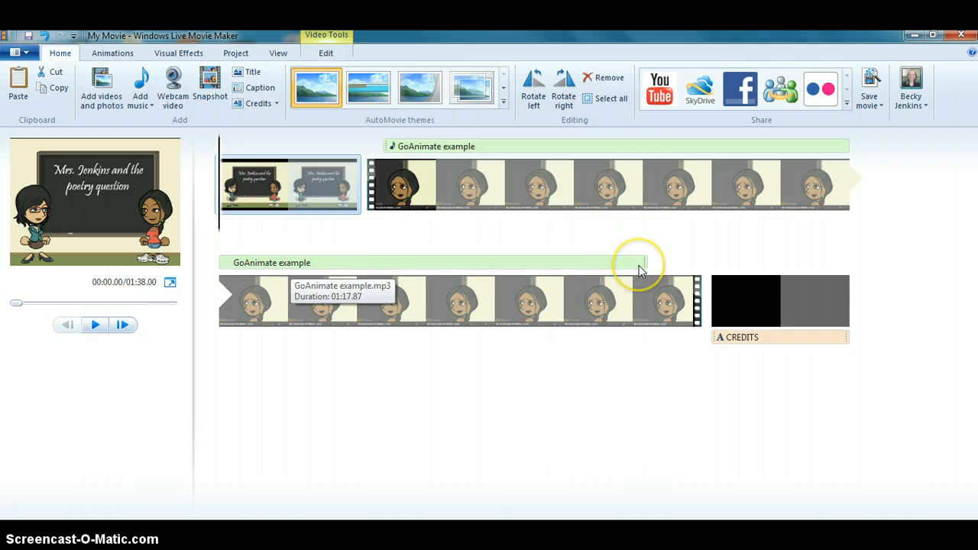
left_click(585, 206)
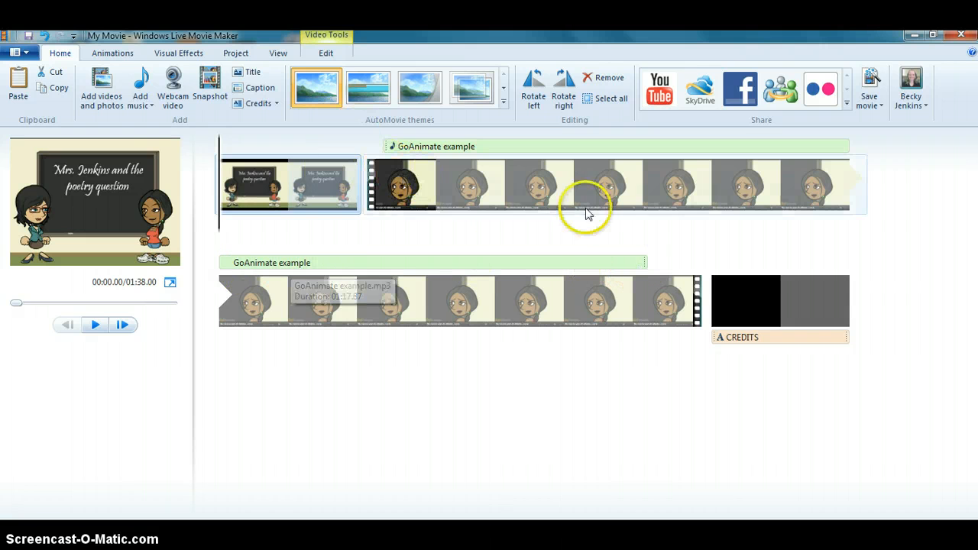
Play the movie from the 13-second point in the video clip to check the voice track, and pause it
left_click(382, 163)
left_click(435, 175)
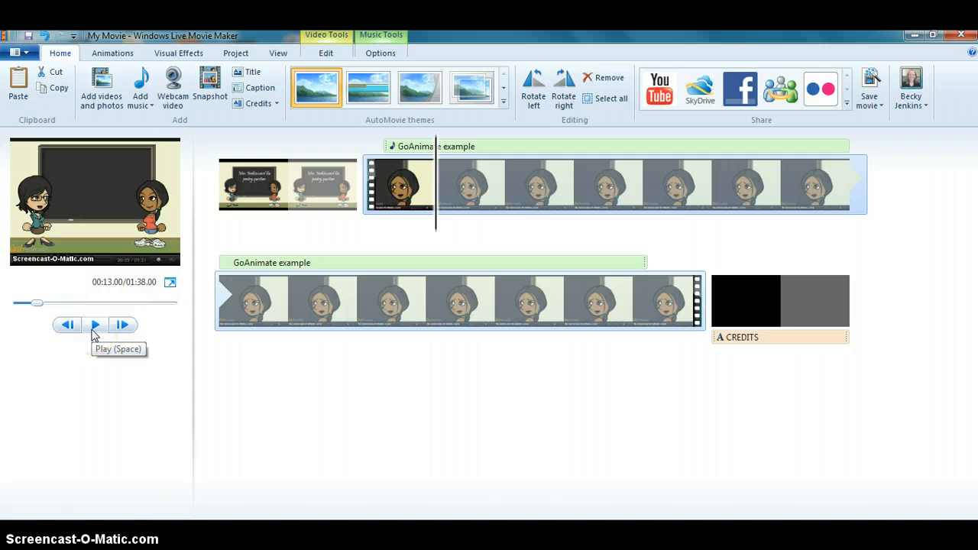
left_click(92, 326)
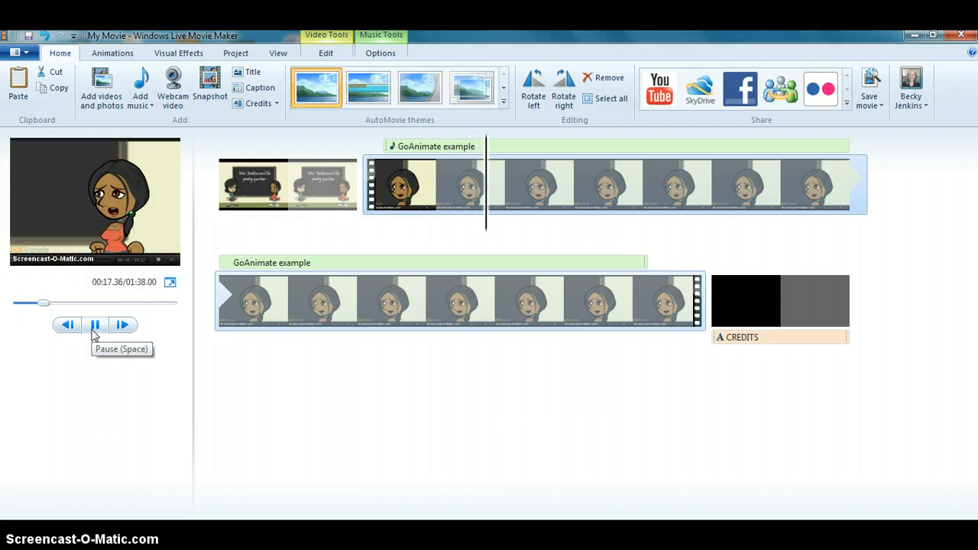
left_click(93, 331)
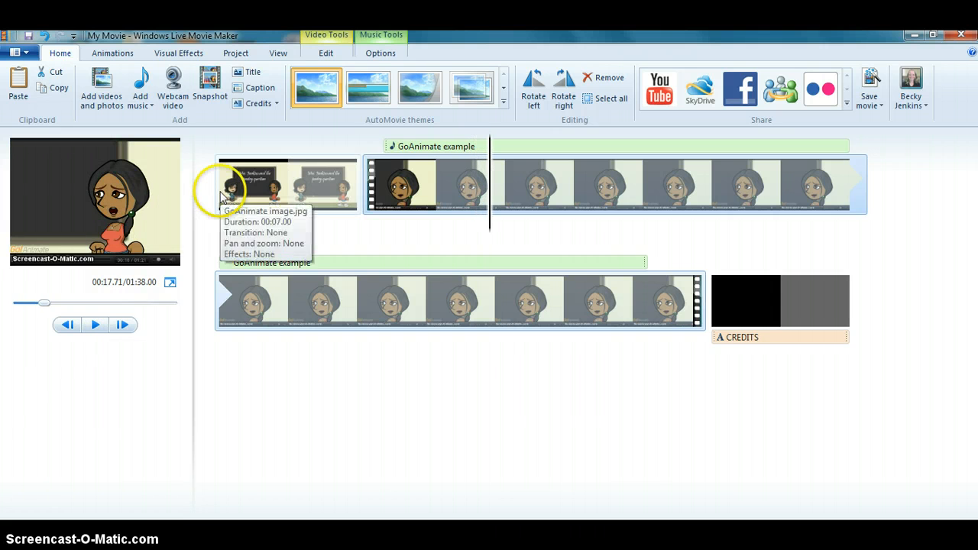
Play the movie from the start of the GoAnimate title image and pause it
left_click(221, 198)
left_click(95, 325)
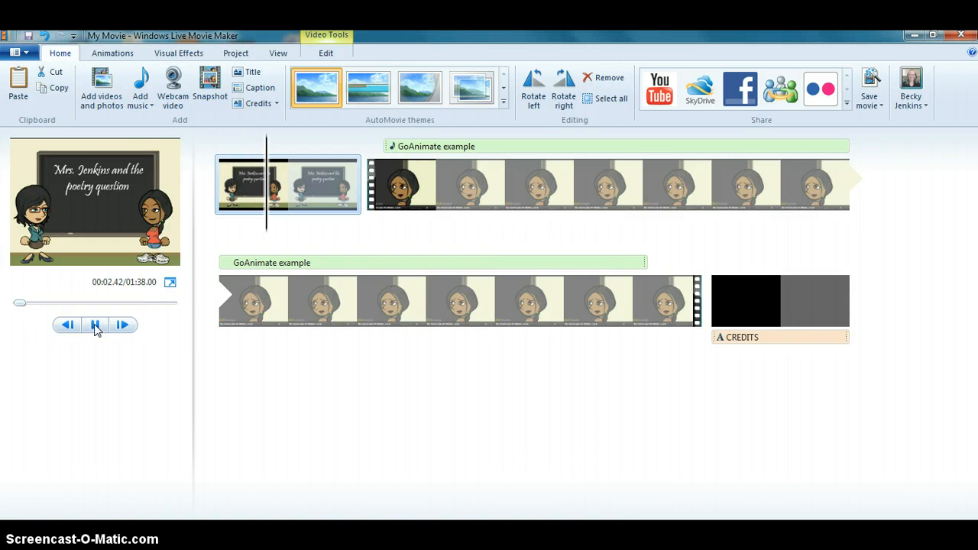
left_click(95, 325)
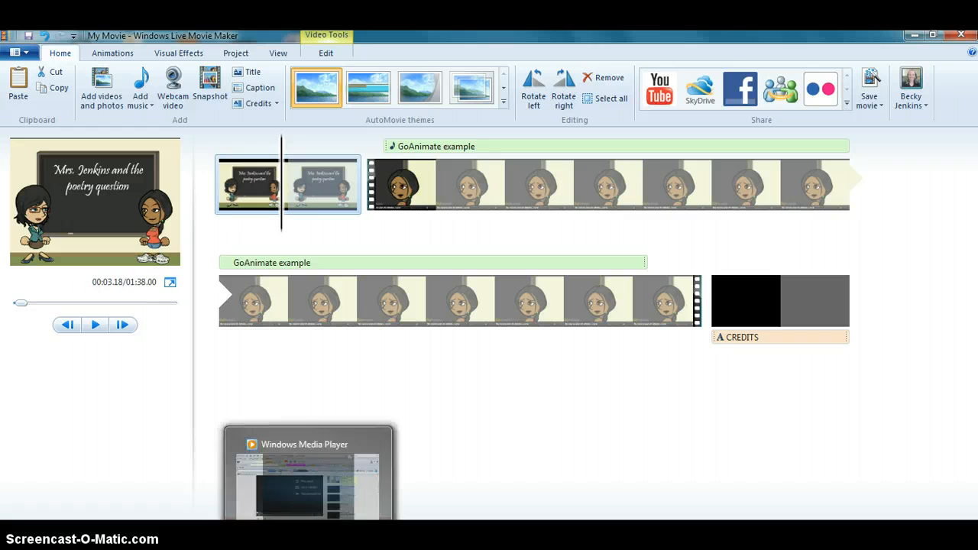
Revisit the GoAnimate preview in the browser, and switch to Photoshop to view GoAnimate image.jpg with its title text
left_click(102, 490)
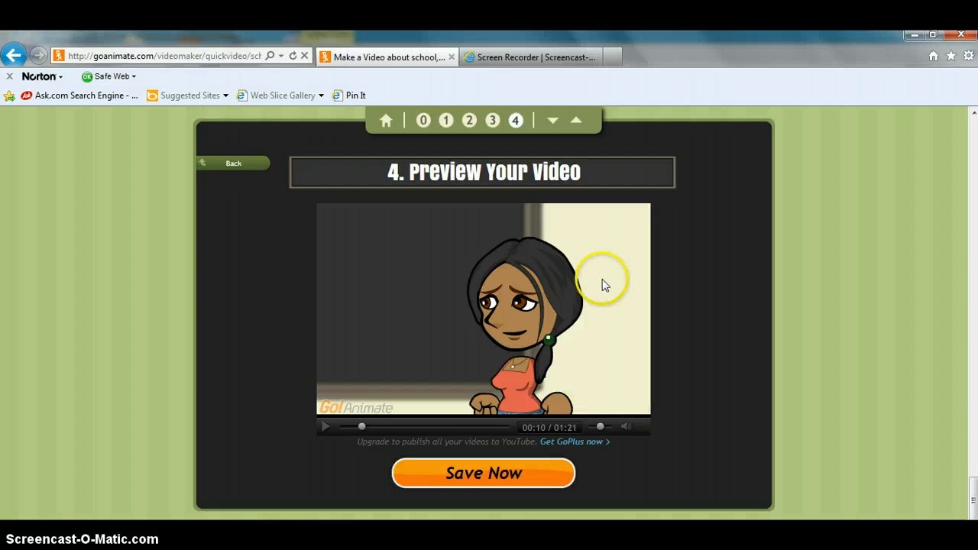
left_click(910, 38)
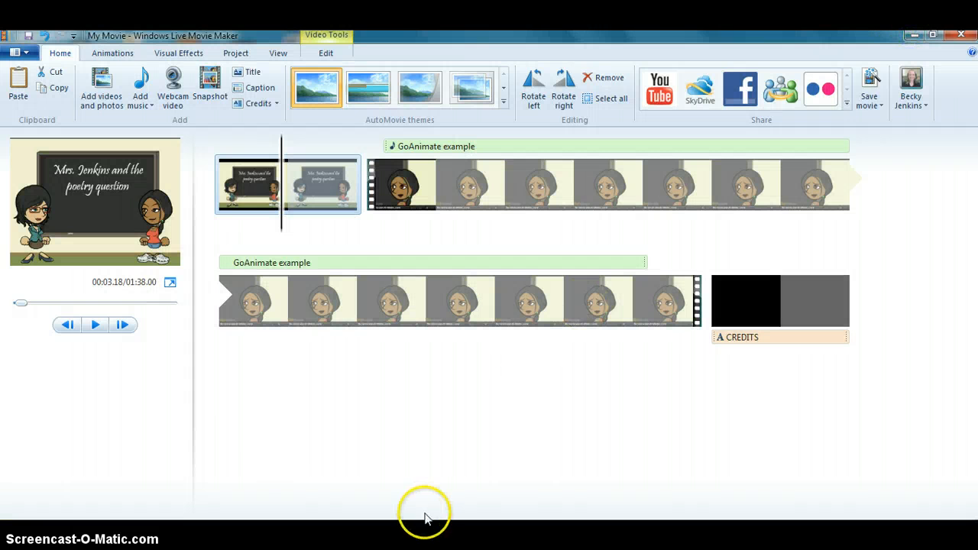
left_click(428, 529)
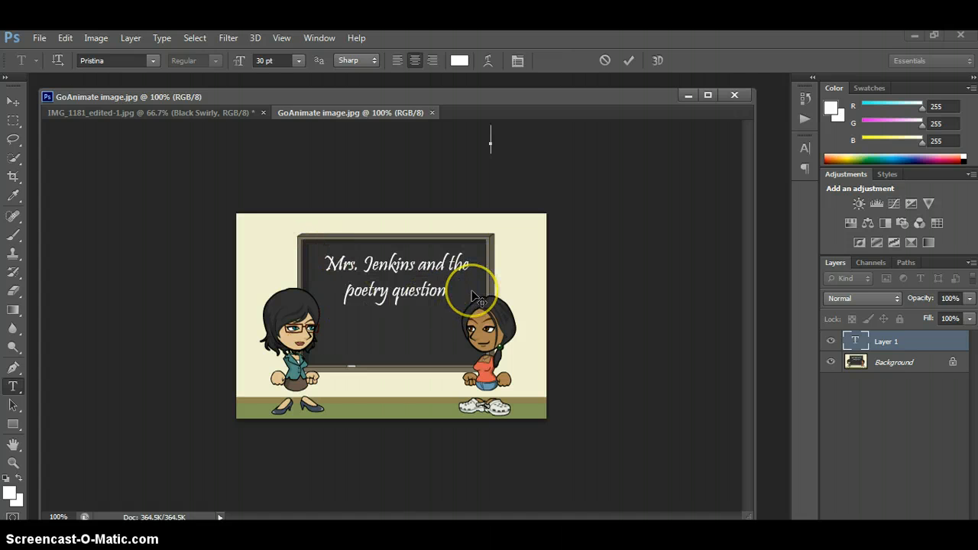
Return from Photoshop to Movie Maker and review the title image and the video clip up to its end in the storyboard
left_click(915, 36)
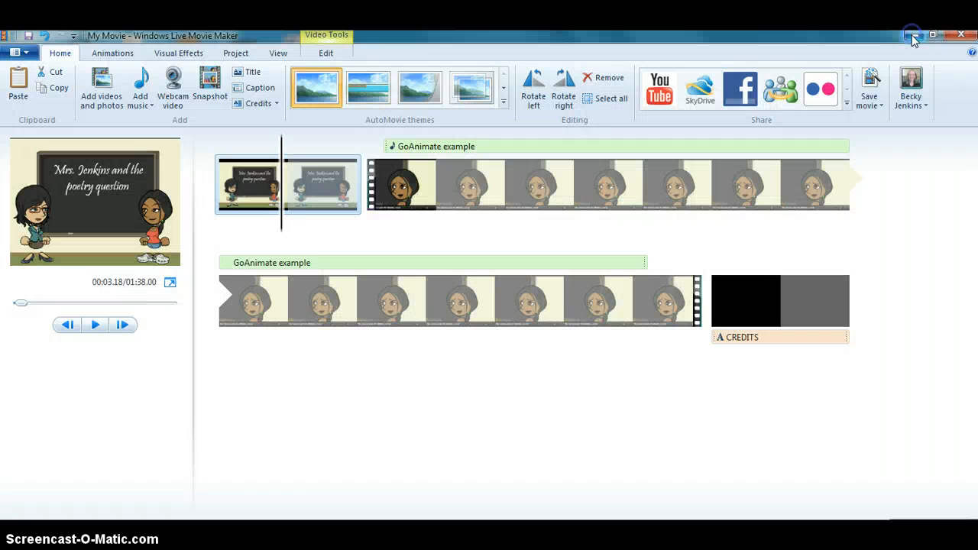
left_click(217, 185)
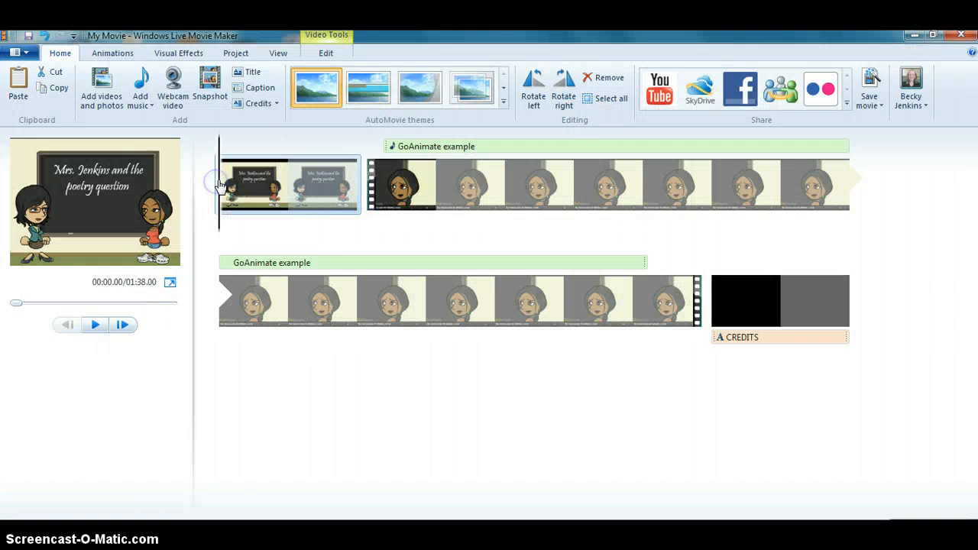
left_click(362, 189)
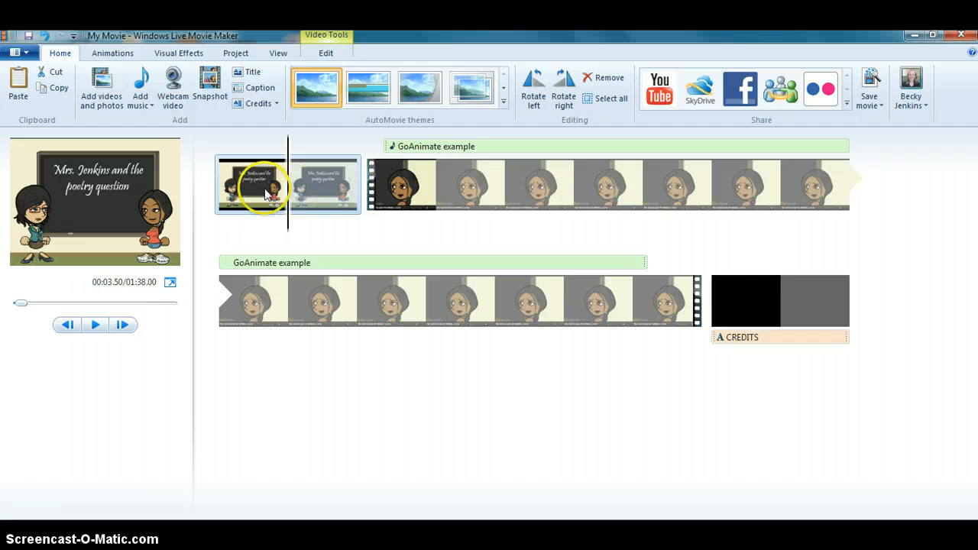
left_click(706, 297)
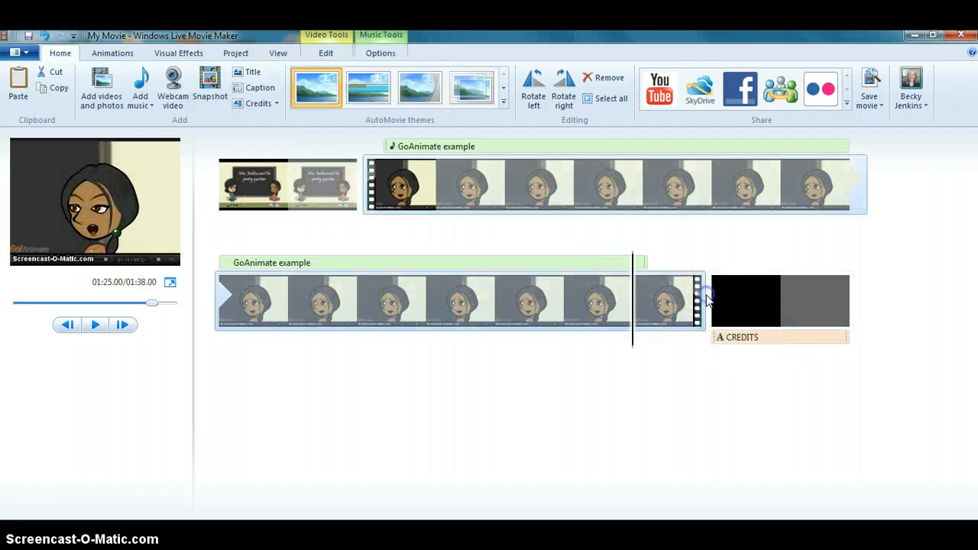
Look through the credit types that can be added, and play the credits clip at the movie's end
left_click(764, 295)
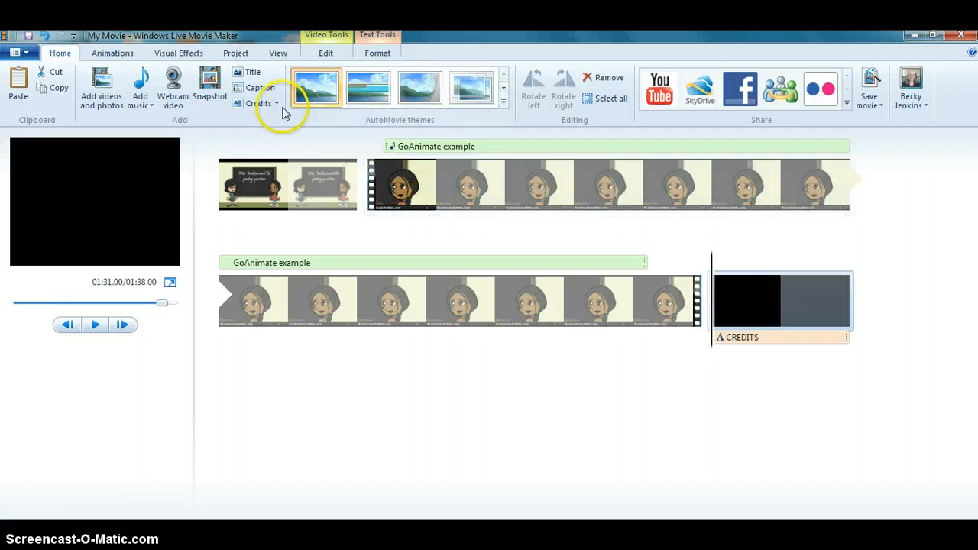
left_click(277, 104)
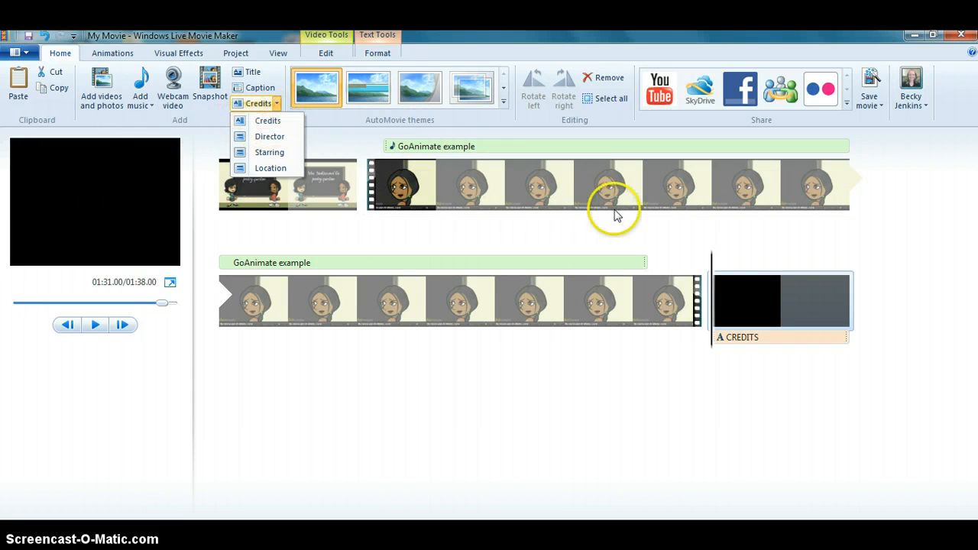
left_click(94, 326)
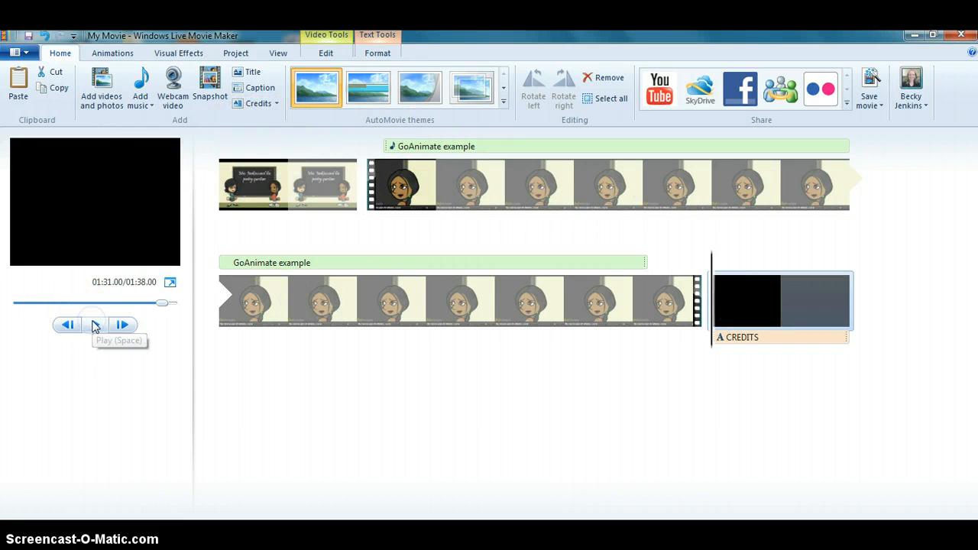
left_click(94, 324)
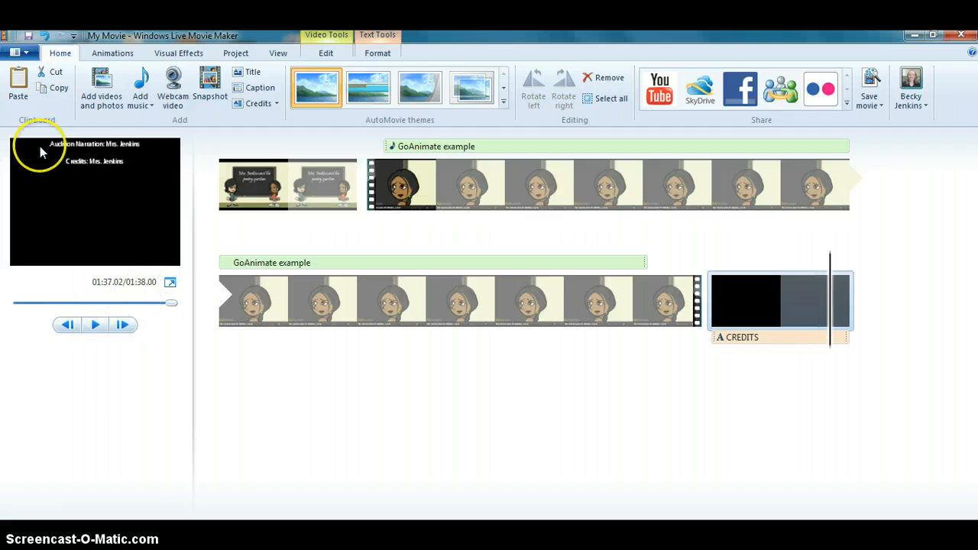
Examine the output formats for saving the movie and the choices for publishing it
left_click(25, 53)
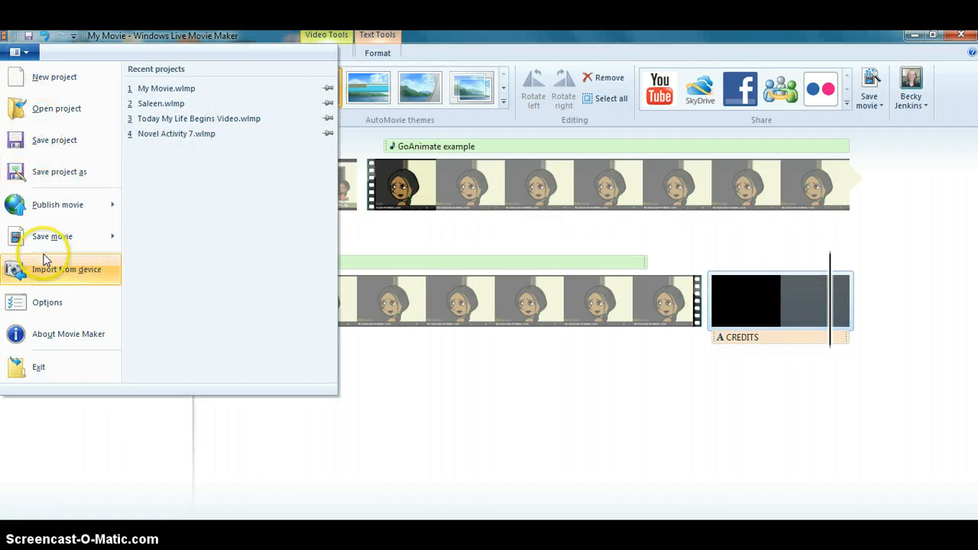
mouse_move(43, 242)
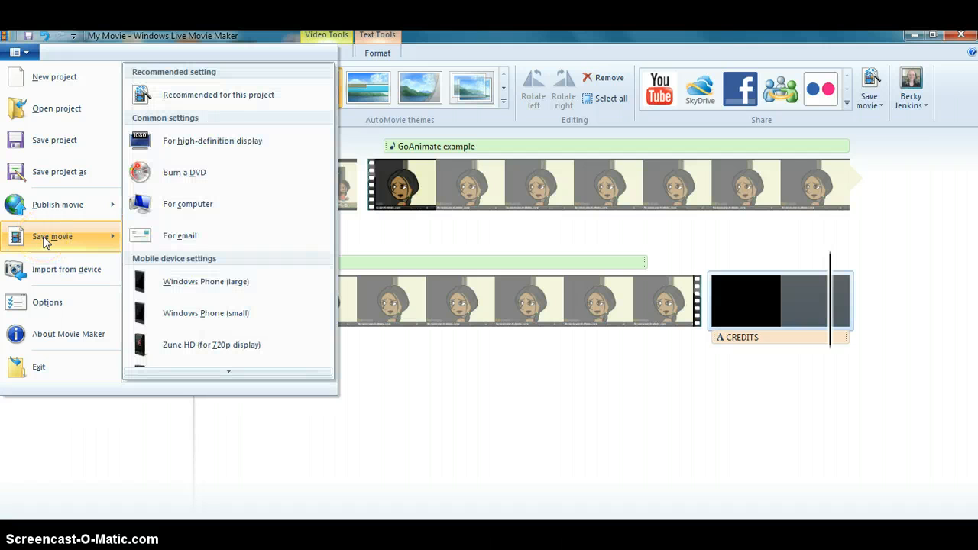
mouse_move(48, 217)
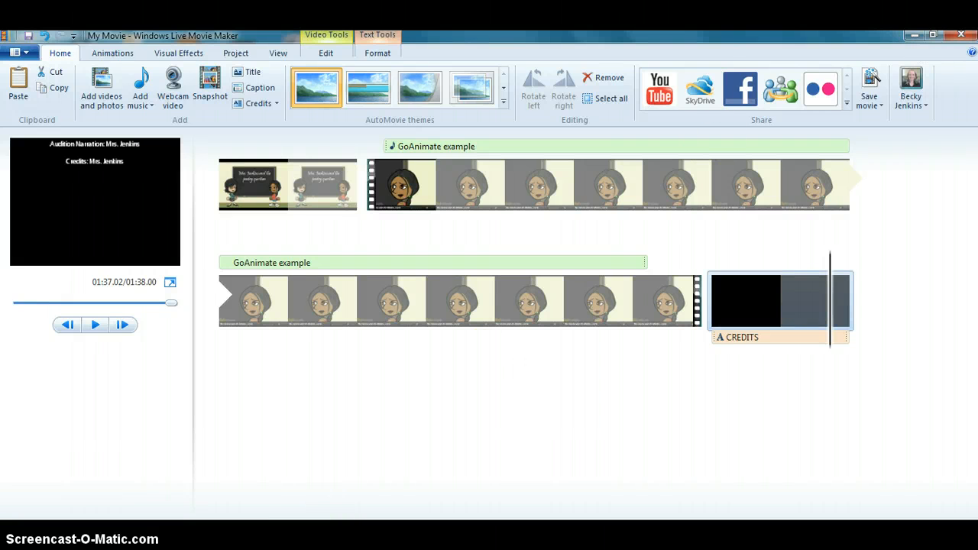
Switch to the GoAnimate Project Student Instructions in Word and read items 4 and 5 on saving and submitting the video
left_click(336, 533)
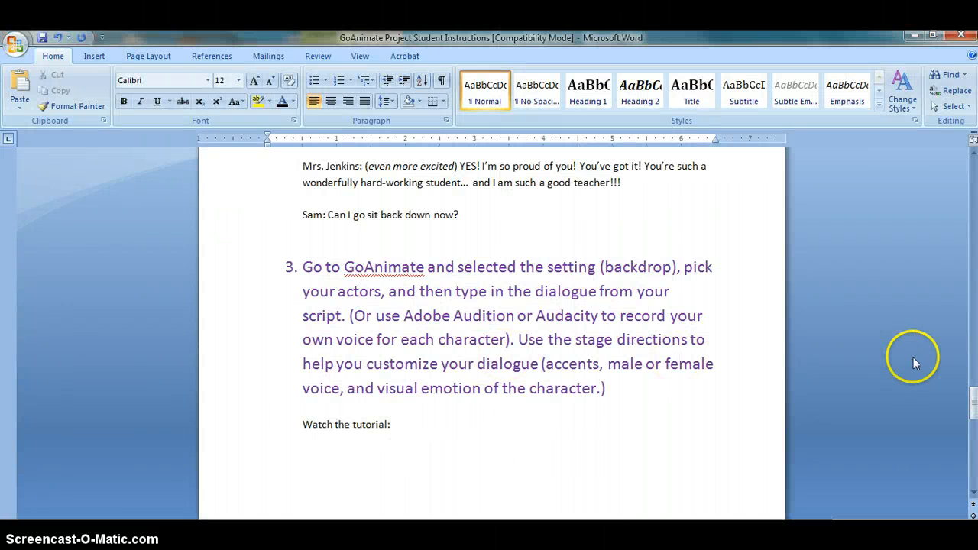
left_click_drag(973, 397, 974, 432)
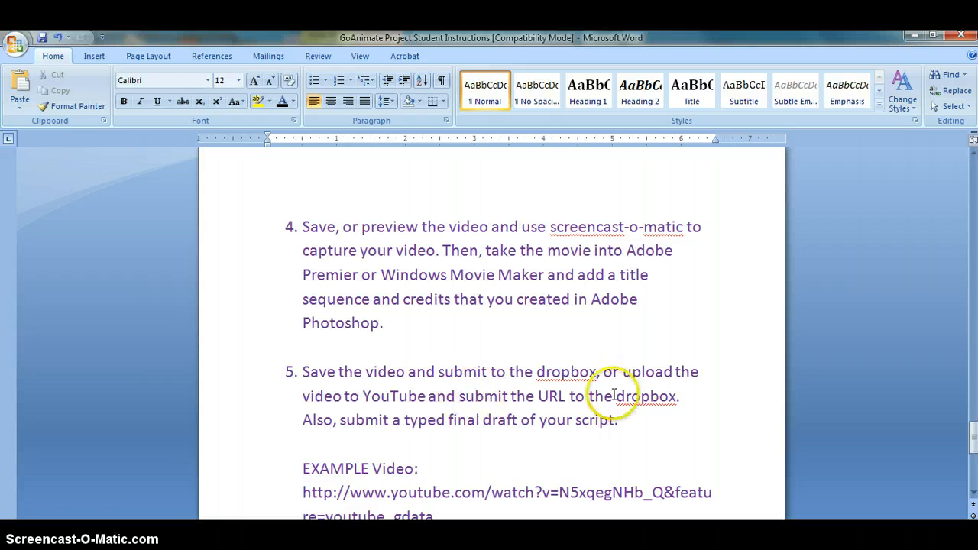
left_click_drag(974, 431, 974, 443)
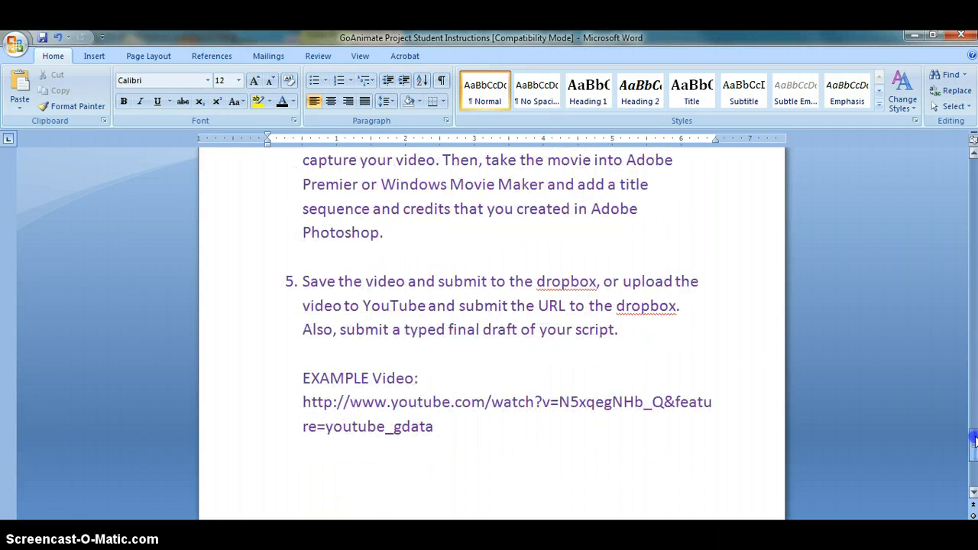
Make the sentence "Also, submit a typed final draft of your script." in item 5 bold
left_click_drag(318, 327, 545, 330)
left_click_drag(619, 330, 620, 330)
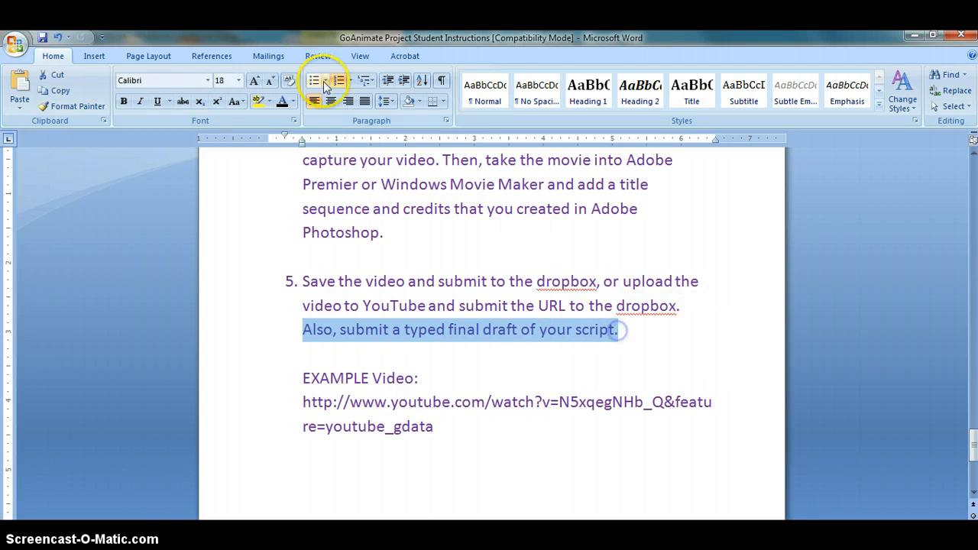
left_click(123, 102)
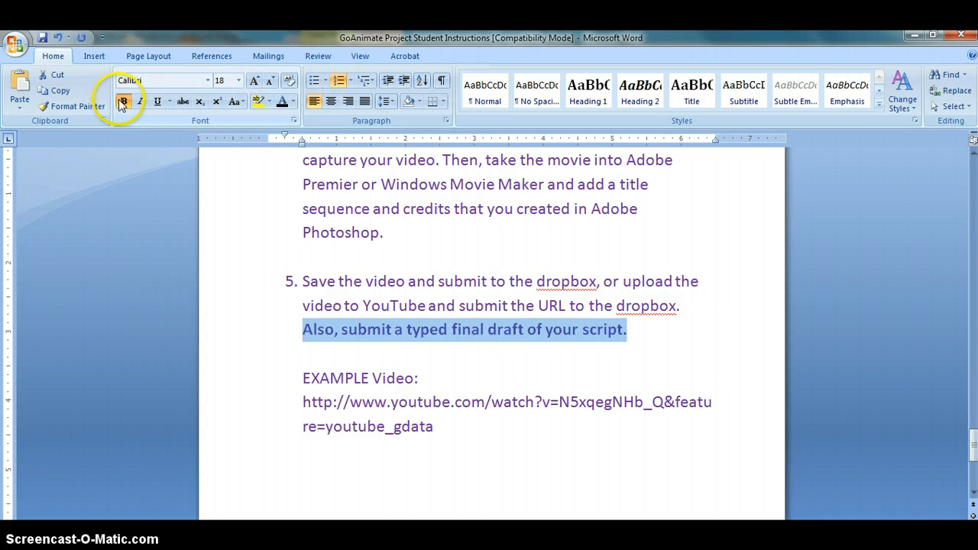
left_click(656, 334)
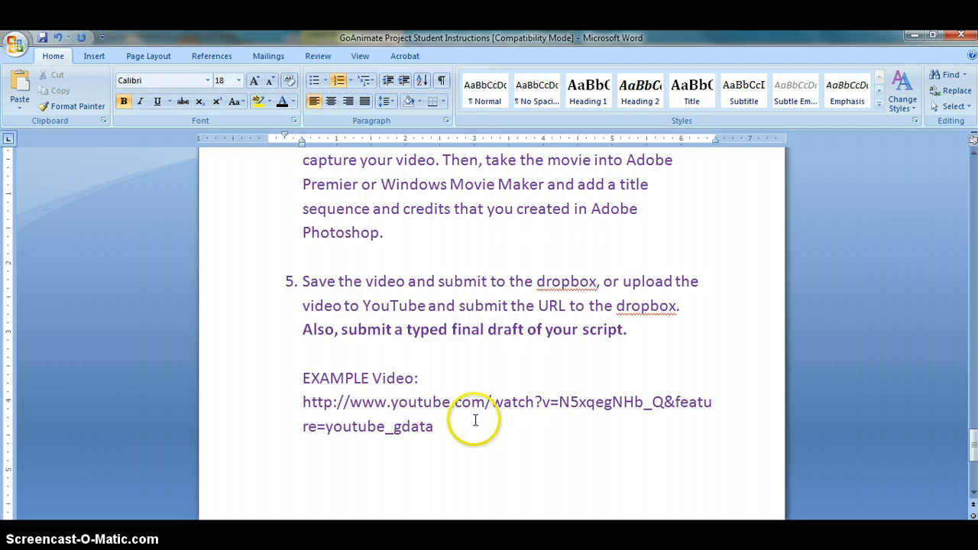
Highlight the example video's YouTube URL, and return to item 3 to place the cursor after "Watch the tutorial:"
left_click_drag(372, 411, 305, 400)
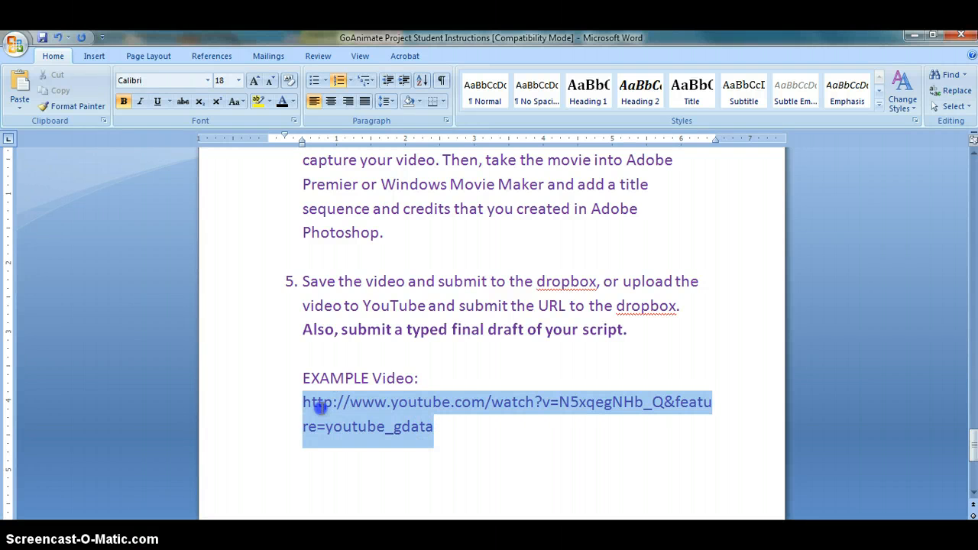
left_click_drag(973, 452, 971, 405)
left_click(518, 312)
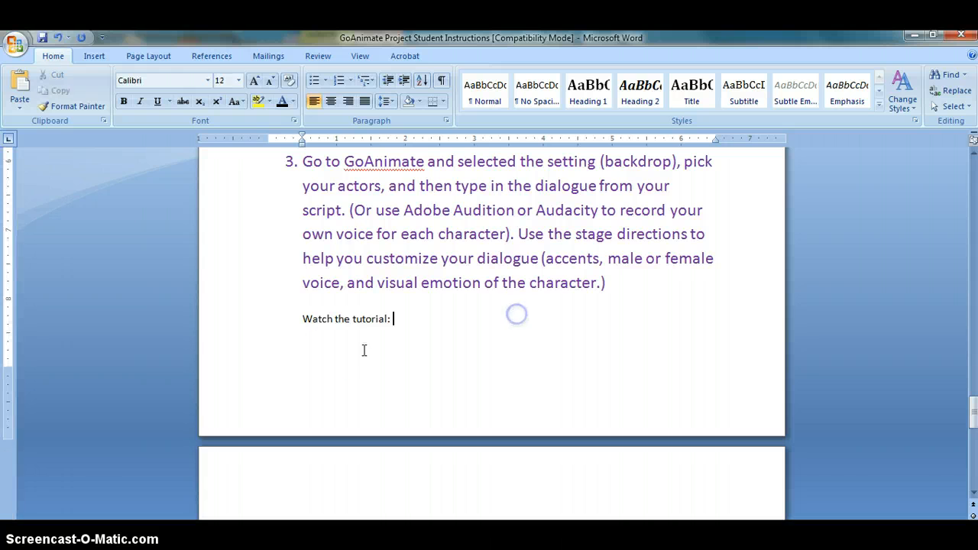